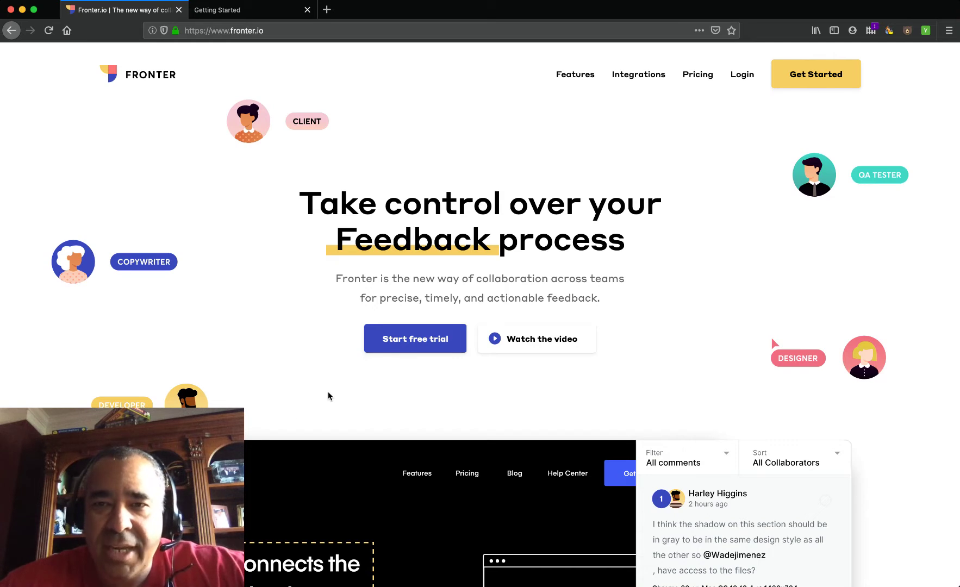
Step: Scroll through the Integrations page to view the Slack, Trello and Asana cards
{"action": "scroll", "coordinate": [328, 392], "scroll_direction": "down", "scroll_amount": 3}
{"action": "scroll", "coordinate": [328, 395], "scroll_direction": "down", "scroll_amount": 5}
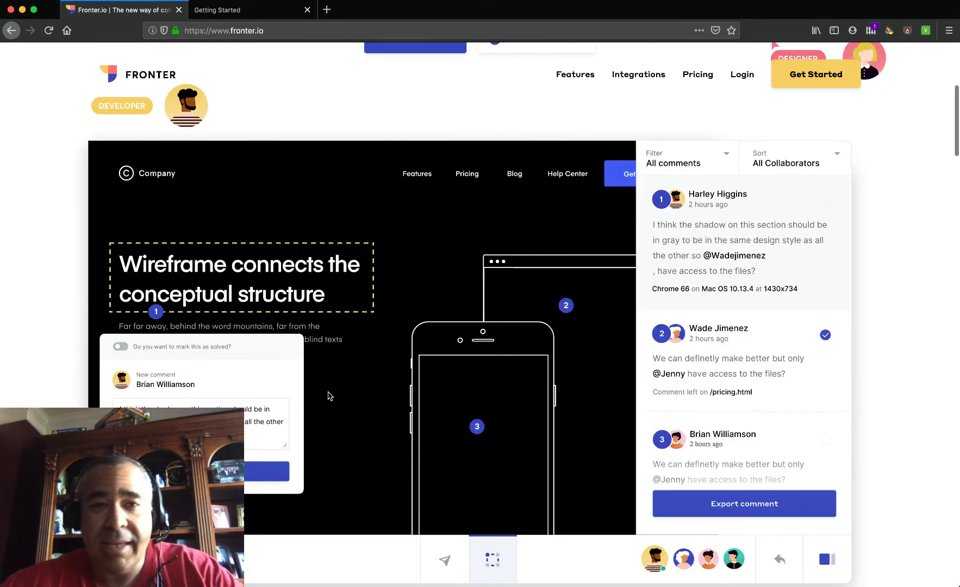
{"action": "scroll", "coordinate": [328, 392], "scroll_direction": "down", "scroll_amount": 1}
{"action": "scroll", "coordinate": [328, 392], "scroll_direction": "up", "scroll_amount": 10}
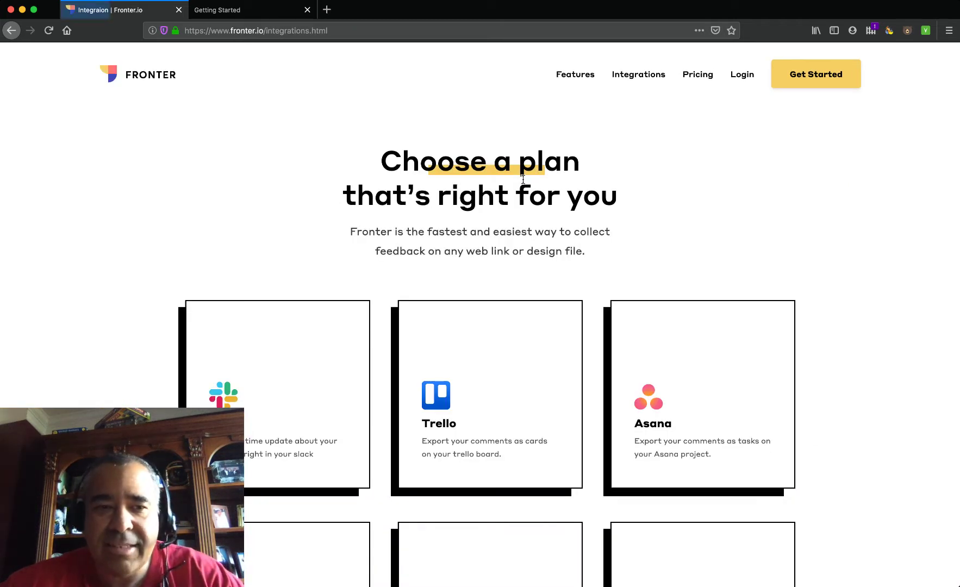
{"action": "mouse_move", "coordinate": [258, 384]}
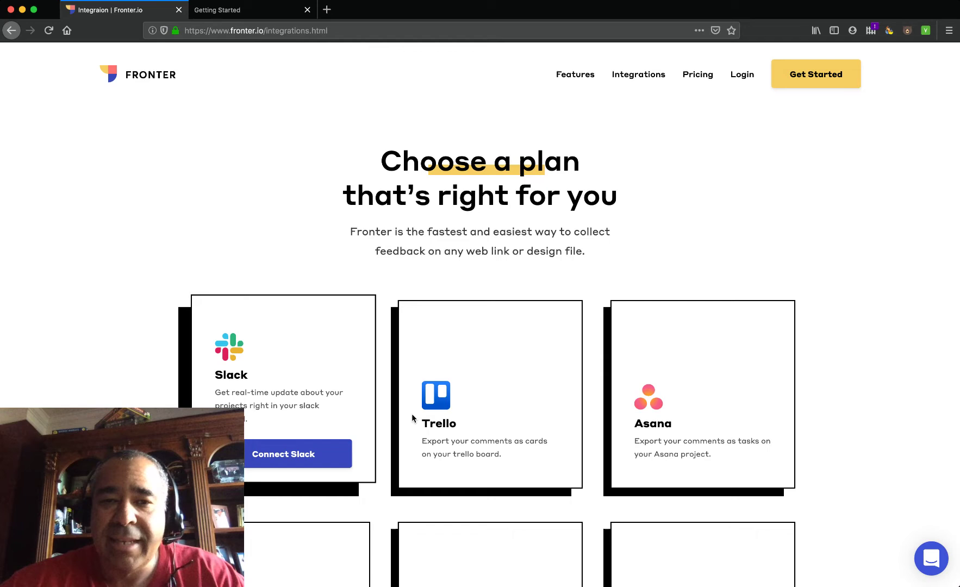
{"action": "mouse_move", "coordinate": [412, 418]}
{"action": "scroll", "coordinate": [429, 421], "scroll_direction": "down", "scroll_amount": 3}
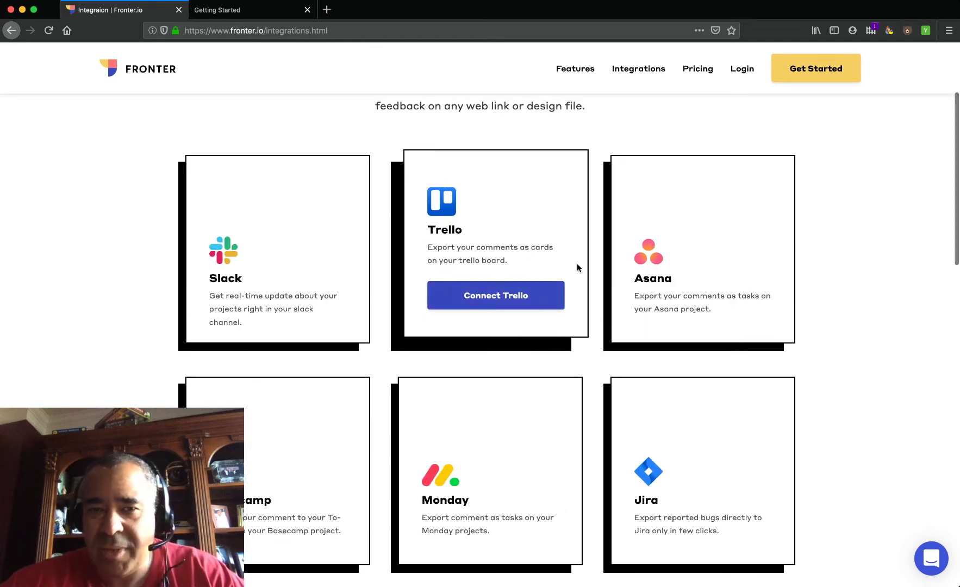
{"action": "scroll", "coordinate": [514, 333], "scroll_direction": "down", "scroll_amount": 3}
{"action": "scroll", "coordinate": [450, 382], "scroll_direction": "down", "scroll_amount": 2}
{"action": "mouse_move", "coordinate": [450, 382]}
{"action": "scroll", "coordinate": [558, 226], "scroll_direction": "up", "scroll_amount": 8}
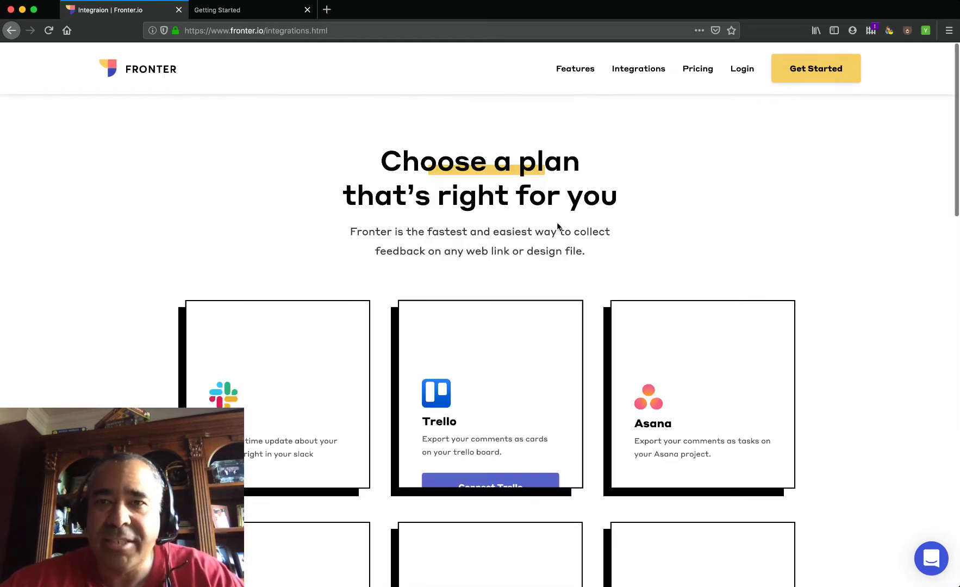
Step: Open Pricing and scroll past the Starter, Business and Entreprise plans to the FAQ and back
{"action": "left_click", "coordinate": [701, 76]}
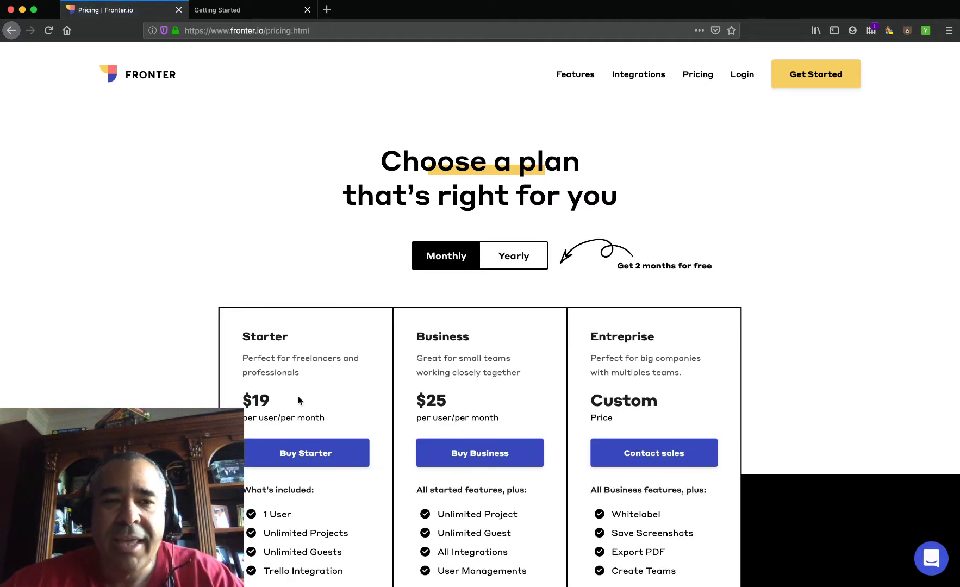
{"action": "scroll", "coordinate": [298, 397], "scroll_direction": "down", "scroll_amount": 9}
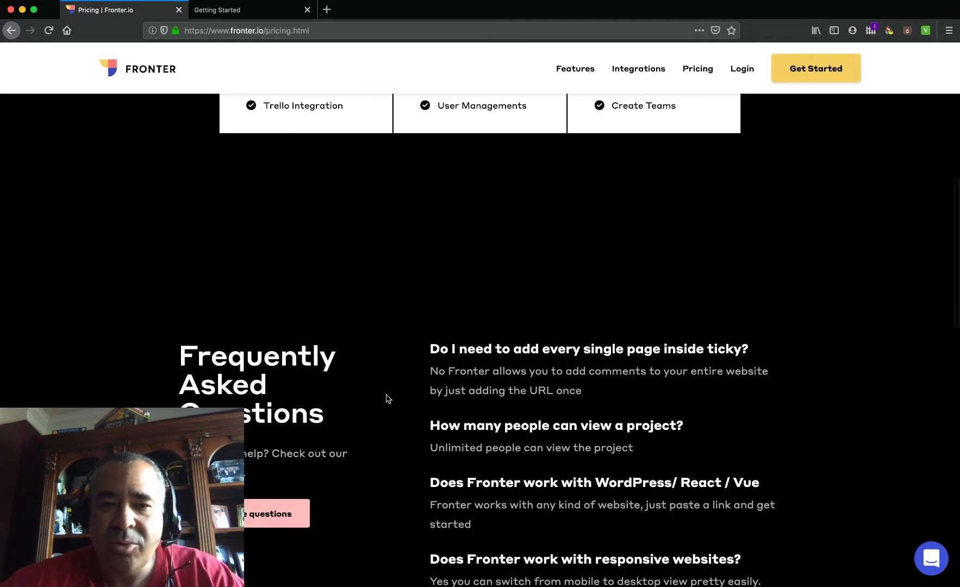
{"action": "scroll", "coordinate": [396, 410], "scroll_direction": "down", "scroll_amount": 2}
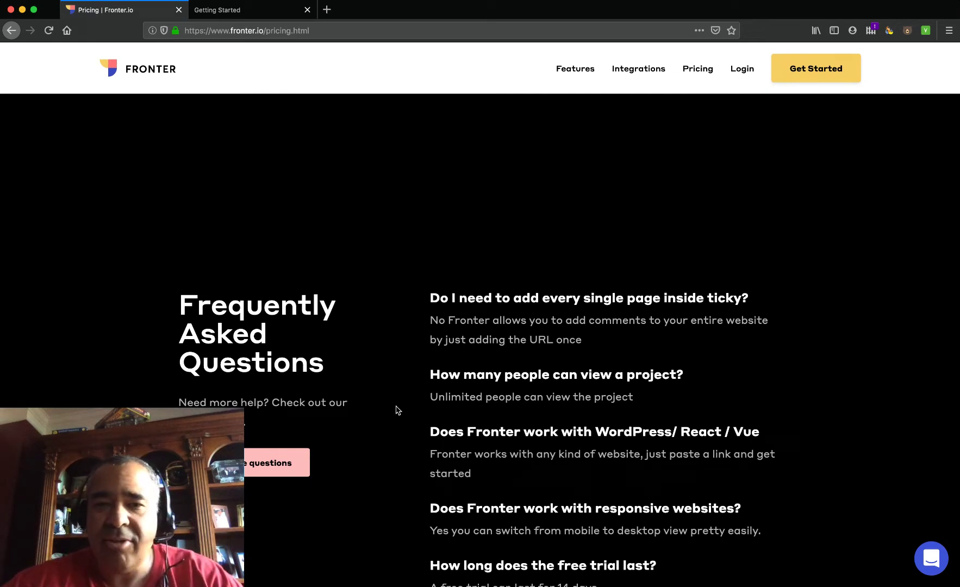
{"action": "scroll", "coordinate": [396, 409], "scroll_direction": "up", "scroll_amount": 10}
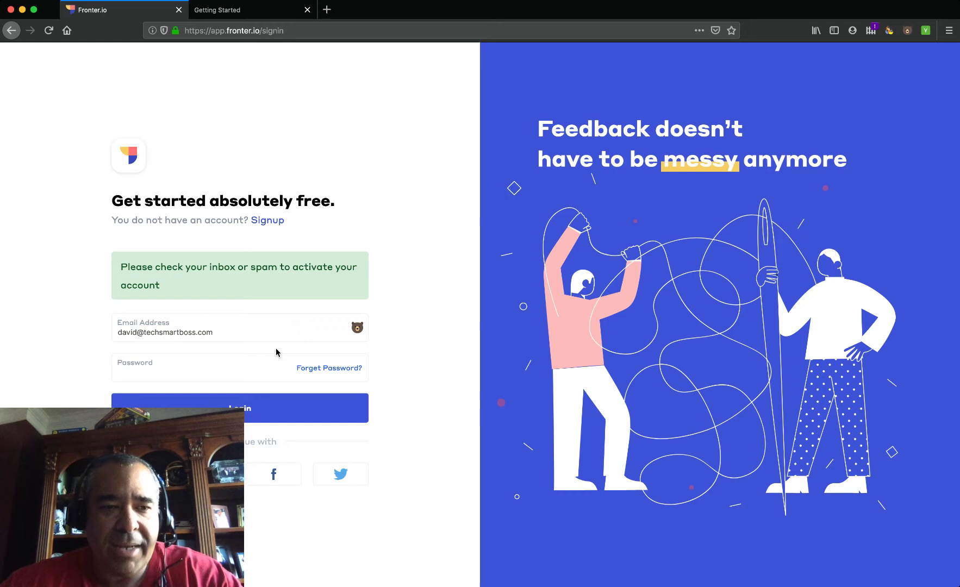
Step: Enter the account password and log in to the empty projects dashboard
{"action": "left_click", "coordinate": [207, 368]}
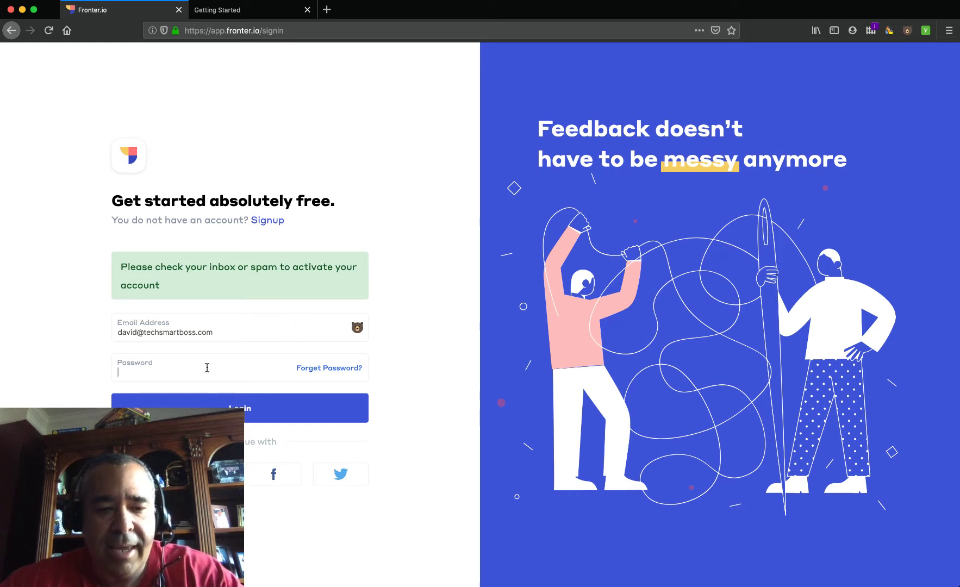
{"action": "left_click", "coordinate": [241, 404]}
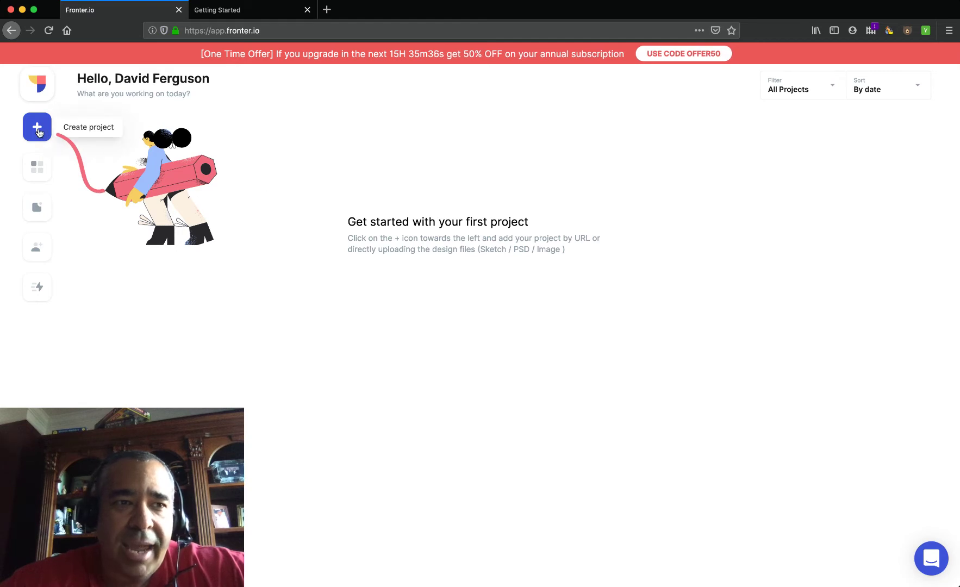
Step: Open the Create project form, check Images, return to Web, then switch to the Yurbi tab
{"action": "left_click", "coordinate": [86, 127]}
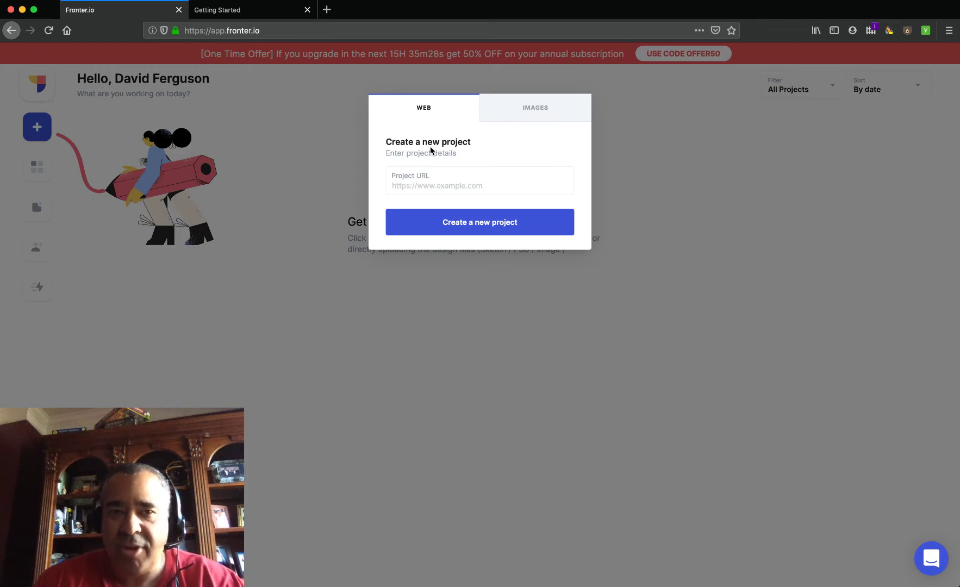
{"action": "left_click", "coordinate": [539, 110]}
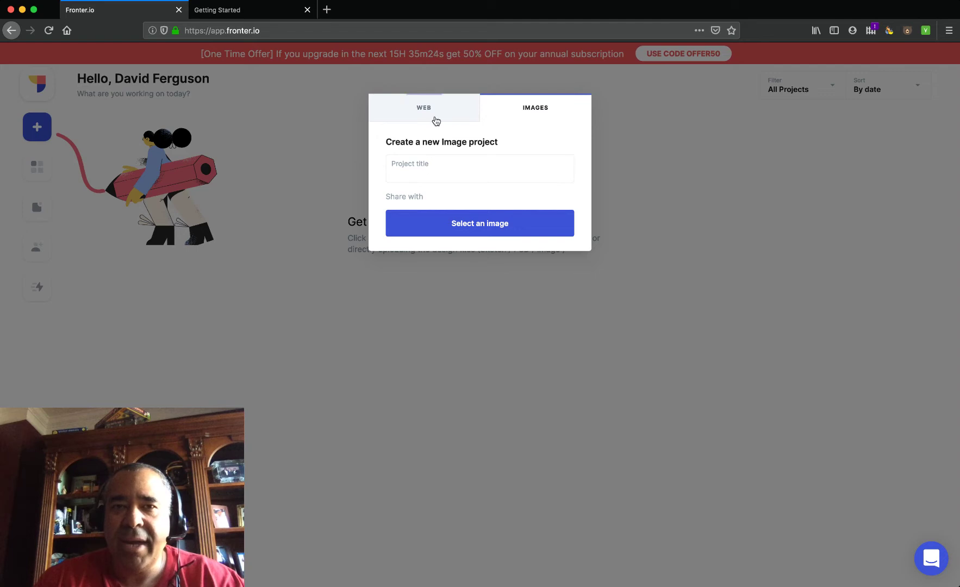
{"action": "left_click", "coordinate": [436, 120]}
{"action": "left_click", "coordinate": [252, 12]}
Step: Copy the Yurbi Getting Started URL and create a new Fronter web project from it
{"action": "scroll", "coordinate": [394, 371], "scroll_direction": "down", "scroll_amount": 10}
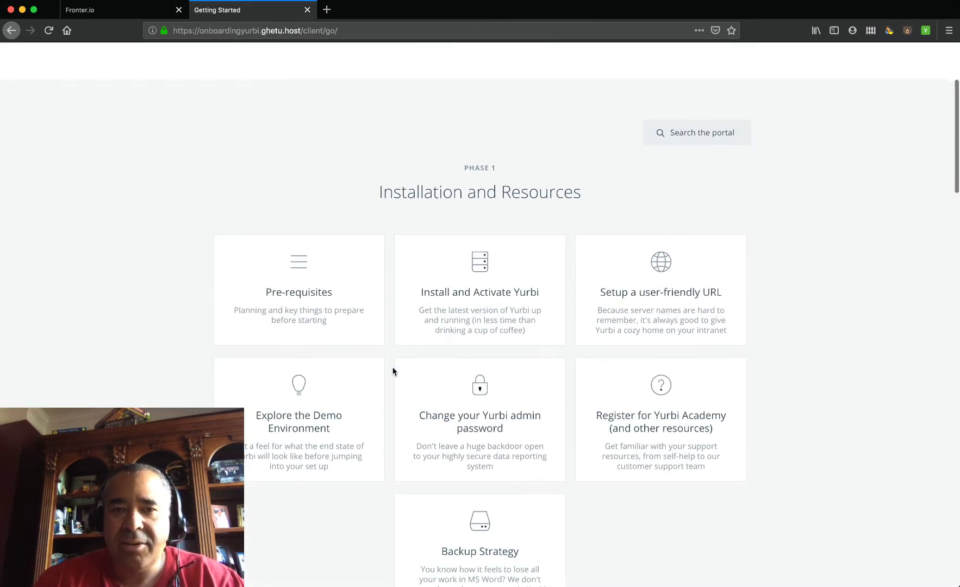
{"action": "scroll", "coordinate": [392, 370], "scroll_direction": "down", "scroll_amount": 7}
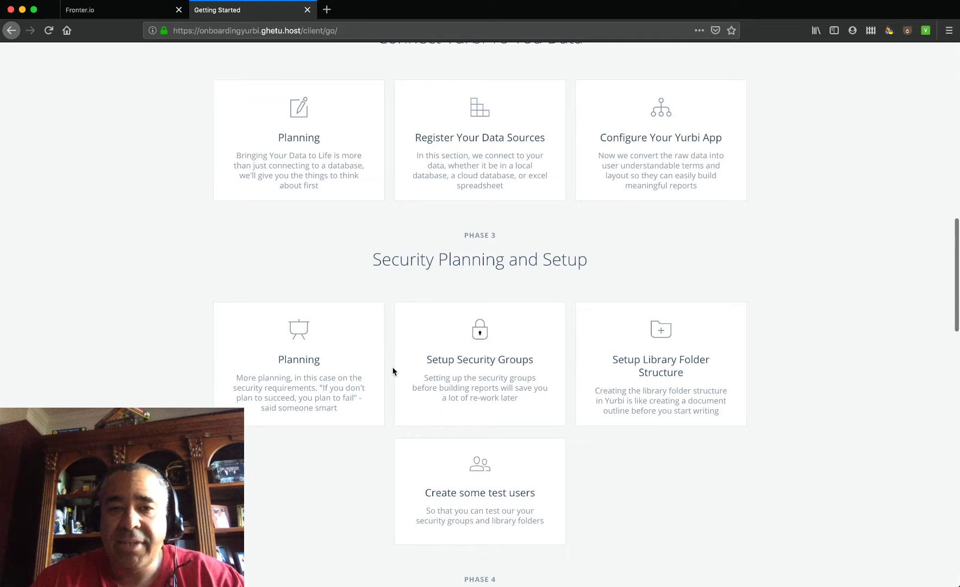
{"action": "scroll", "coordinate": [392, 369], "scroll_direction": "up", "scroll_amount": 20}
{"action": "left_click", "coordinate": [287, 30]}
{"action": "key", "text": "super+c"}
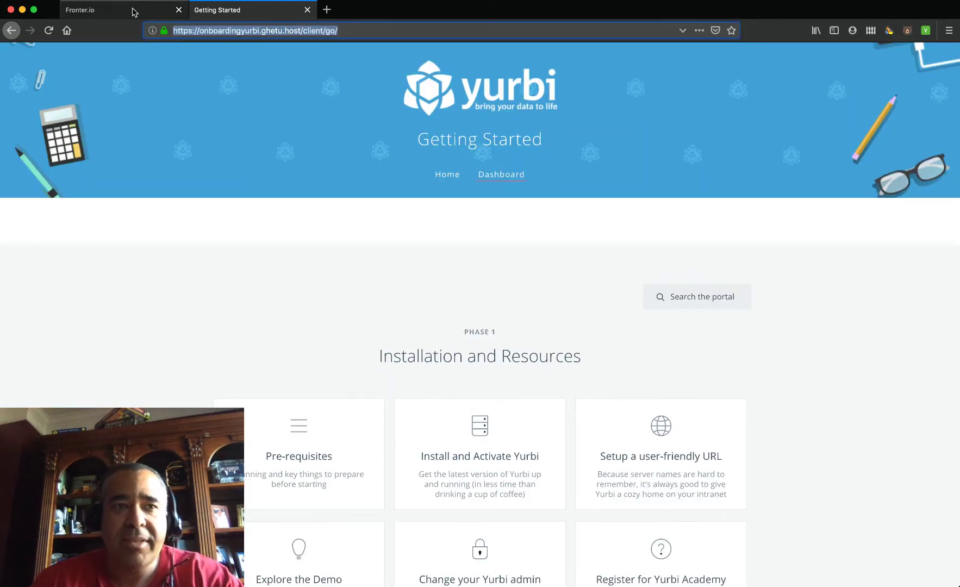
{"action": "left_click", "coordinate": [135, 11]}
{"action": "left_click", "coordinate": [418, 183]}
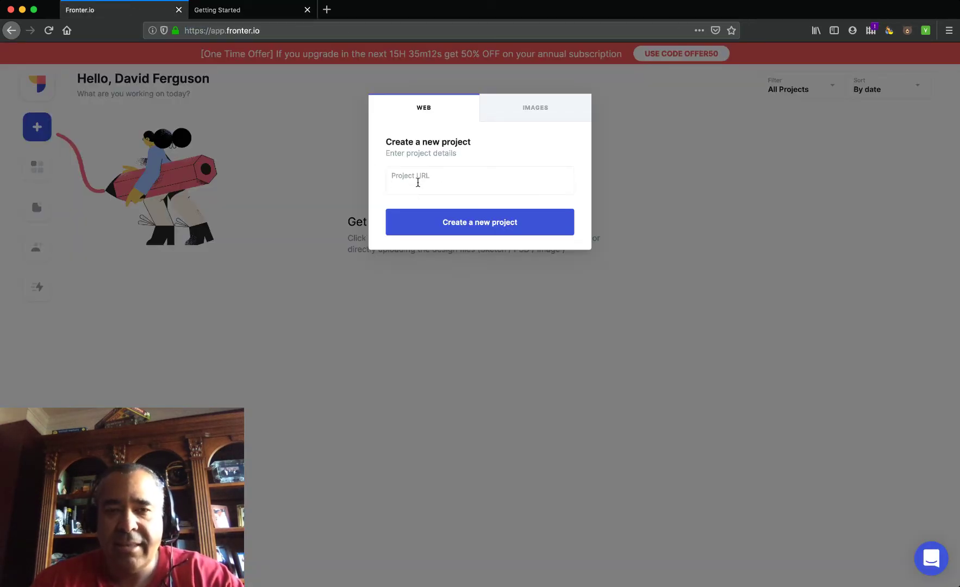
{"action": "key", "text": "super+v"}
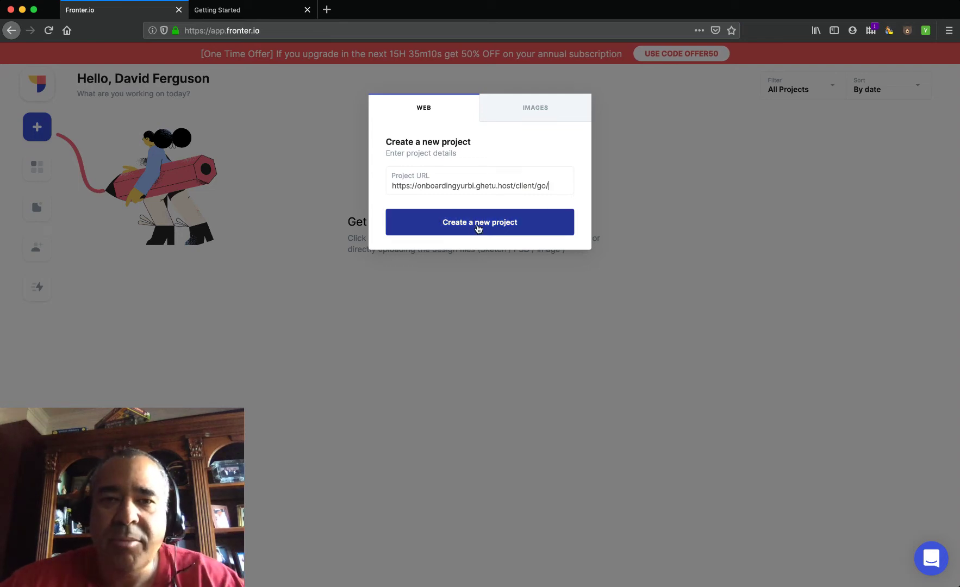
{"action": "left_click", "coordinate": [478, 229]}
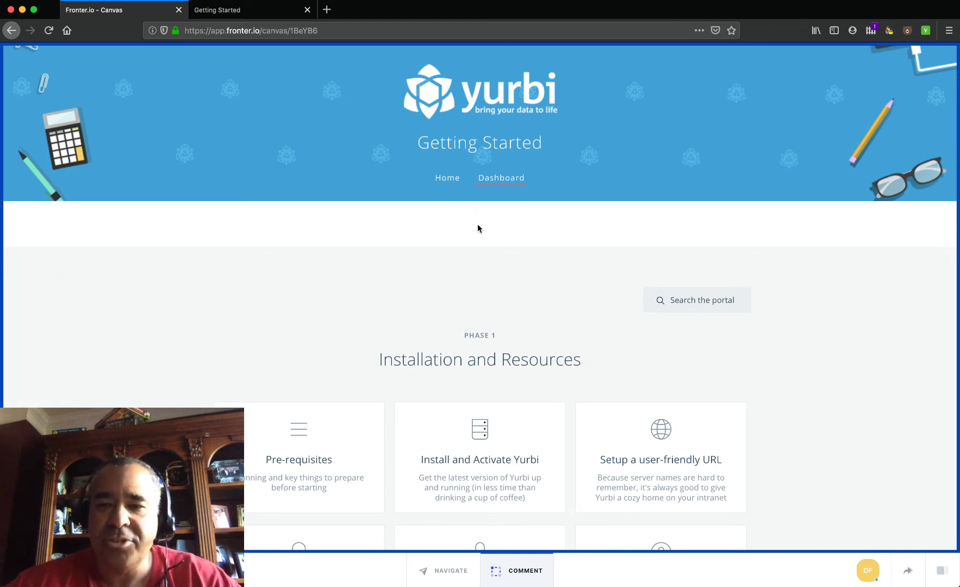
Step: Scroll the loaded canvas down to the Phase 1 Installation and Resources cards
{"action": "scroll", "coordinate": [419, 326], "scroll_direction": "down", "scroll_amount": 3}
{"action": "scroll", "coordinate": [419, 324], "scroll_direction": "down", "scroll_amount": 2}
{"action": "scroll", "coordinate": [419, 325], "scroll_direction": "up", "scroll_amount": 5}
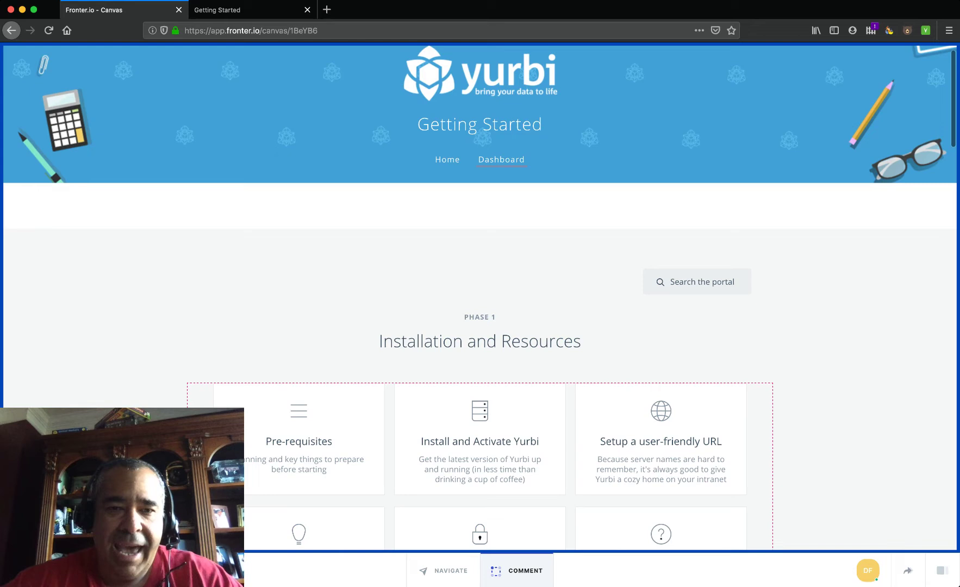
{"action": "scroll", "coordinate": [294, 337], "scroll_direction": "down", "scroll_amount": 4}
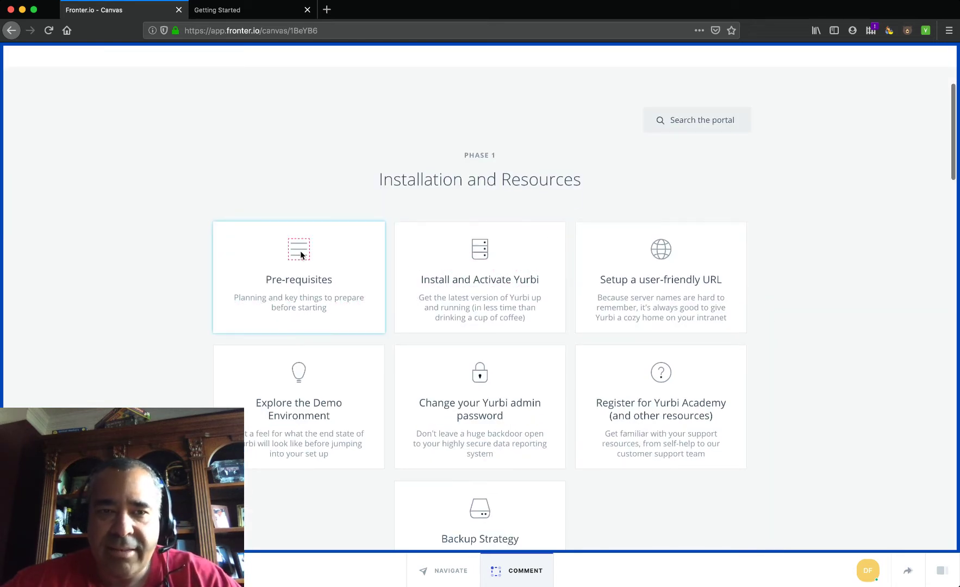
Step: Pin the comment 'I don't like this icon, can we change it' on the Pre-requisites icon
{"action": "left_click", "coordinate": [302, 256]}
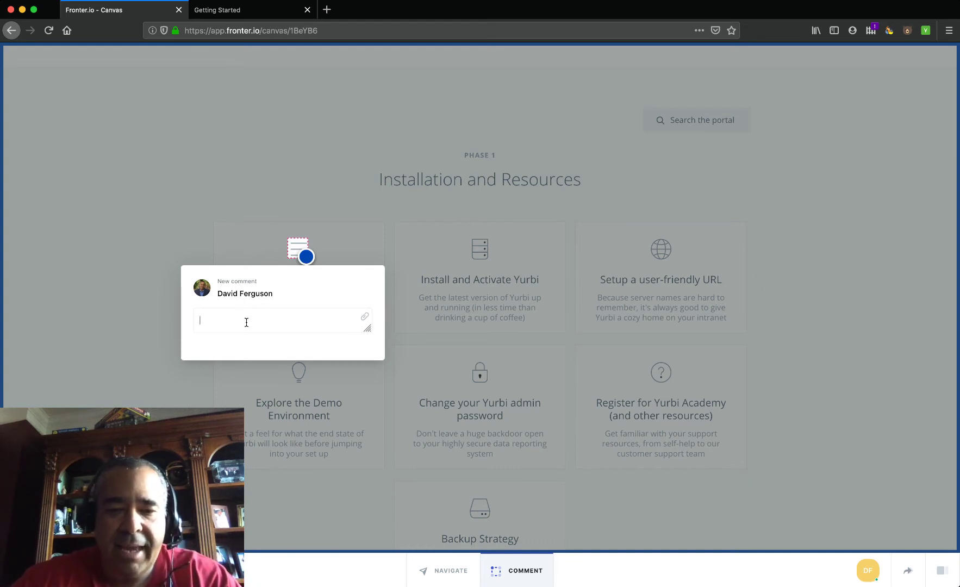
{"action": "type", "text": "I don't like this icon"}
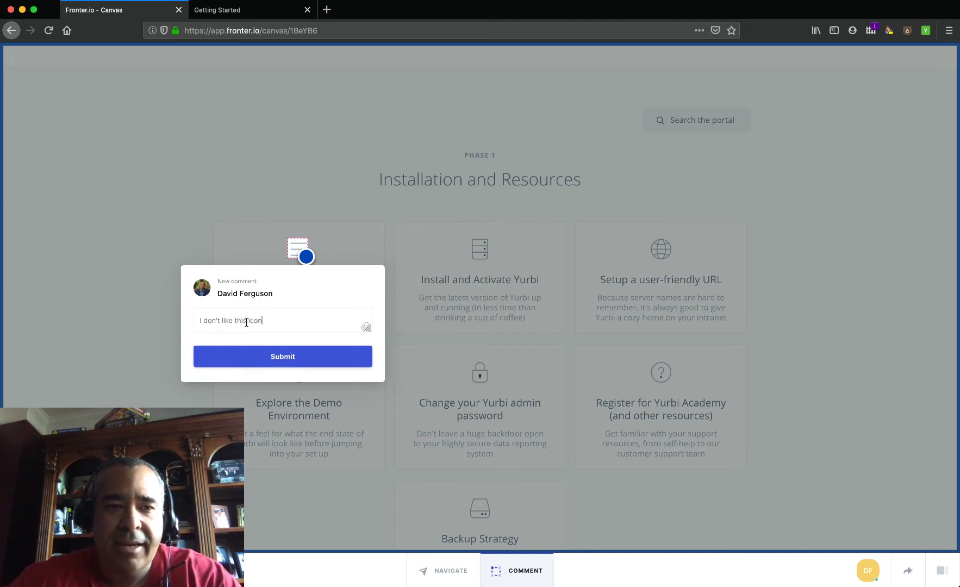
{"action": "type", "text": ", can we cha"}
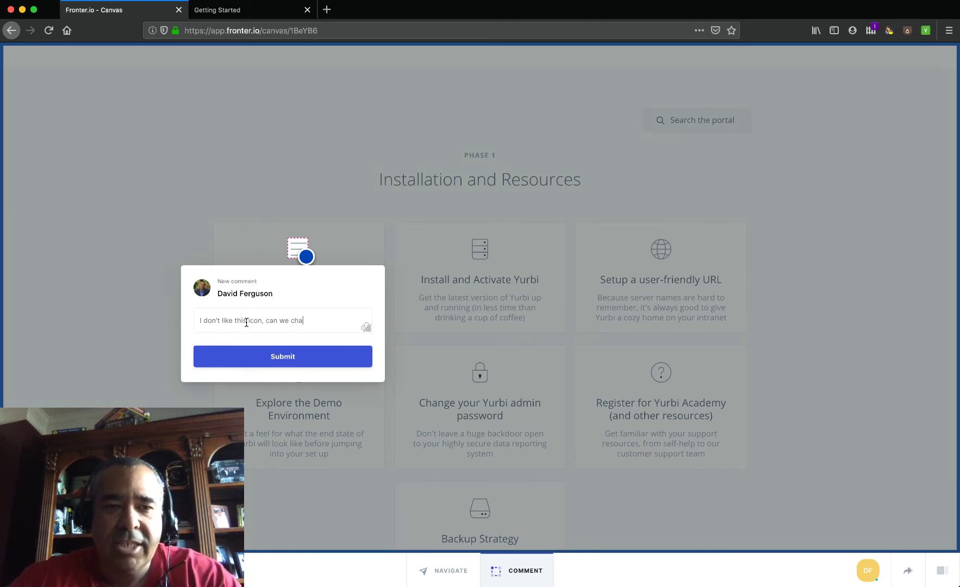
{"action": "type", "text": "nge it"}
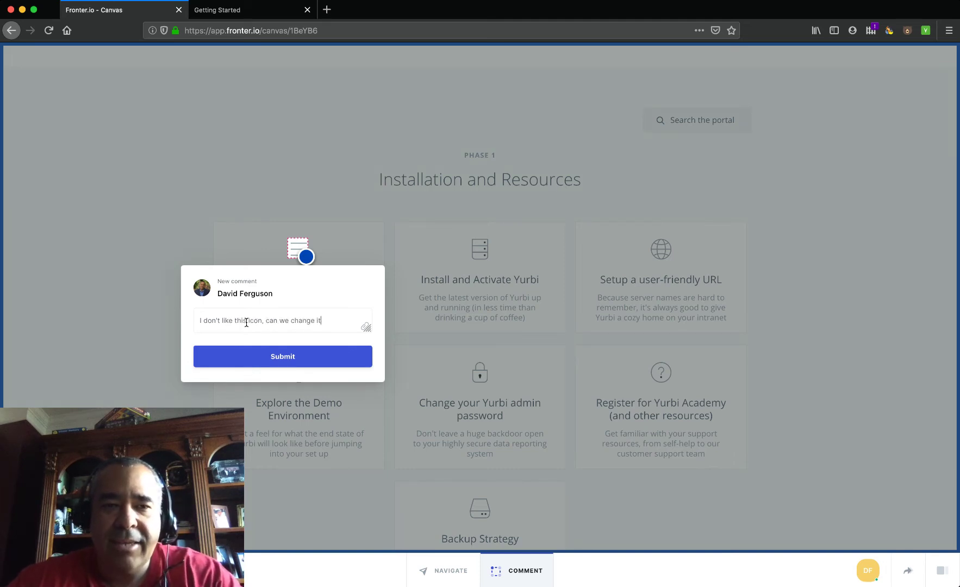
{"action": "left_click", "coordinate": [278, 357]}
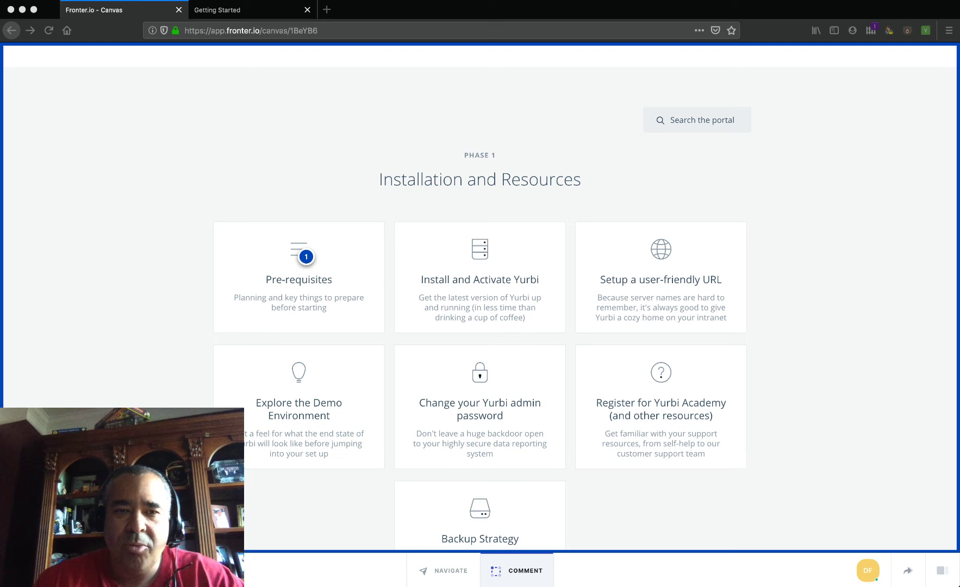
{"action": "key", "text": "super+Tab"}
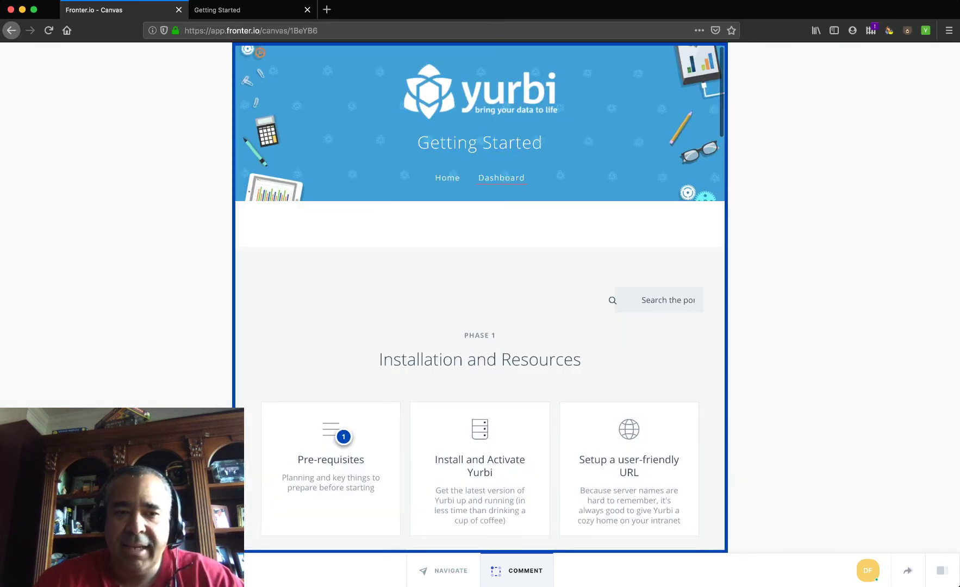
{"action": "scroll", "coordinate": [468, 451], "scroll_direction": "down", "scroll_amount": 5}
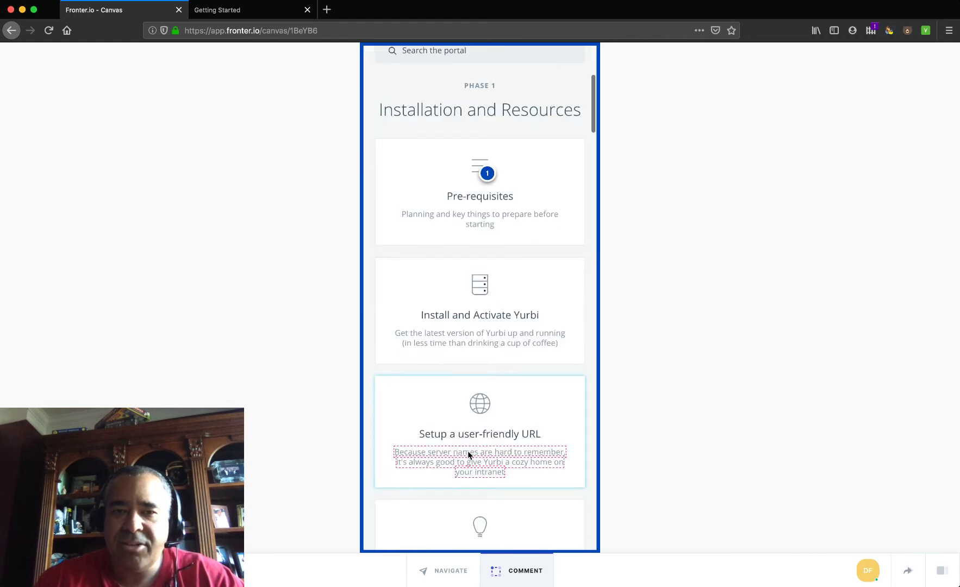
{"action": "scroll", "coordinate": [468, 452], "scroll_direction": "down", "scroll_amount": 8}
{"action": "scroll", "coordinate": [467, 453], "scroll_direction": "up", "scroll_amount": 12}
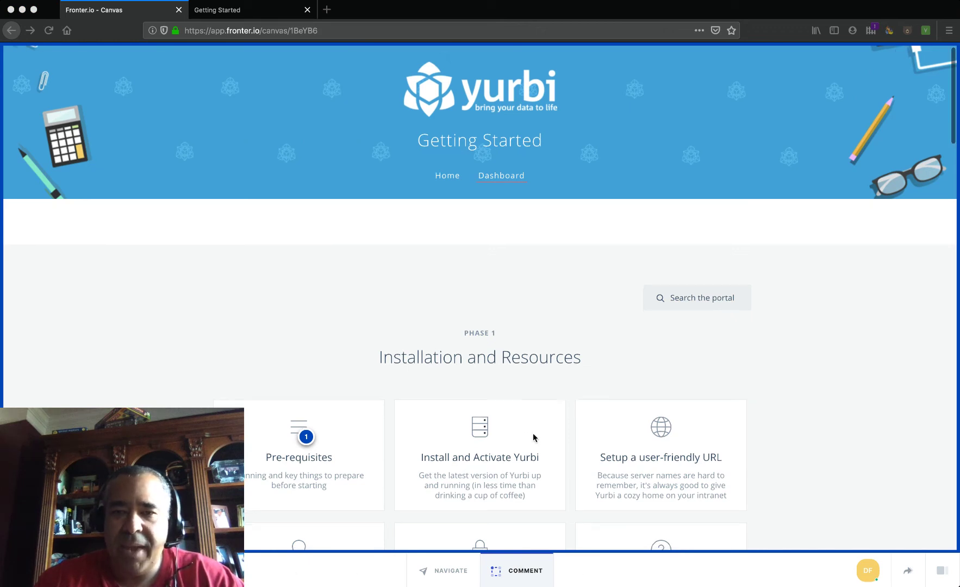
Step: Pin comment #2, 'This should be larger', on the Search the portal box
{"action": "scroll", "coordinate": [533, 433], "scroll_direction": "down", "scroll_amount": 3}
{"action": "scroll", "coordinate": [566, 365], "scroll_direction": "up", "scroll_amount": 2}
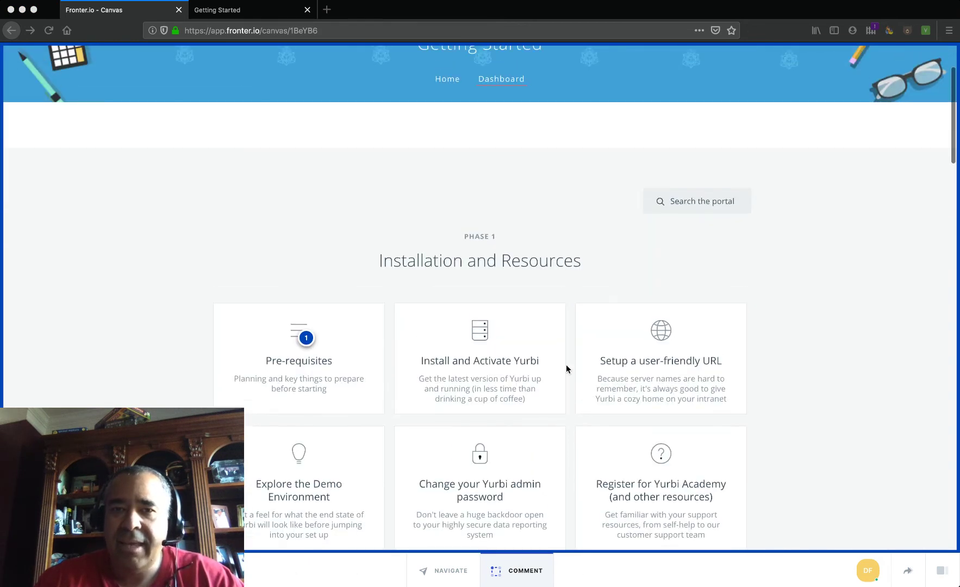
{"action": "left_click", "coordinate": [661, 203]}
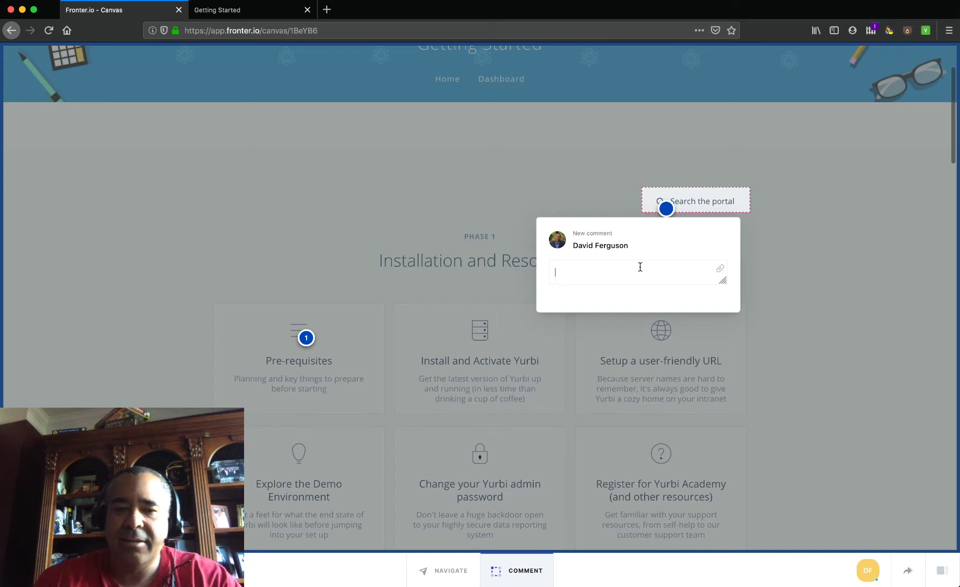
{"action": "type", "text": "This should be larger"}
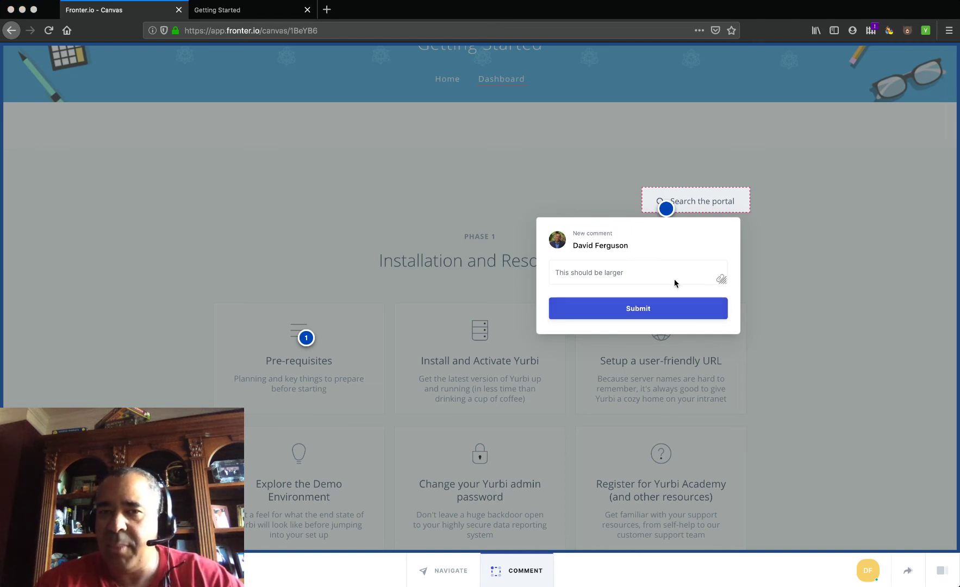
{"action": "left_click", "coordinate": [635, 329]}
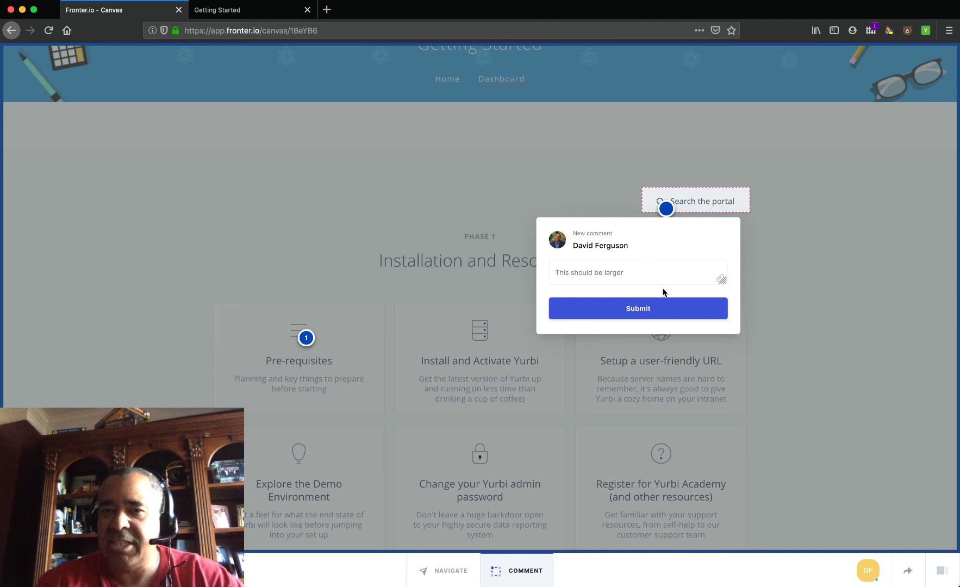
{"action": "left_click", "coordinate": [636, 314]}
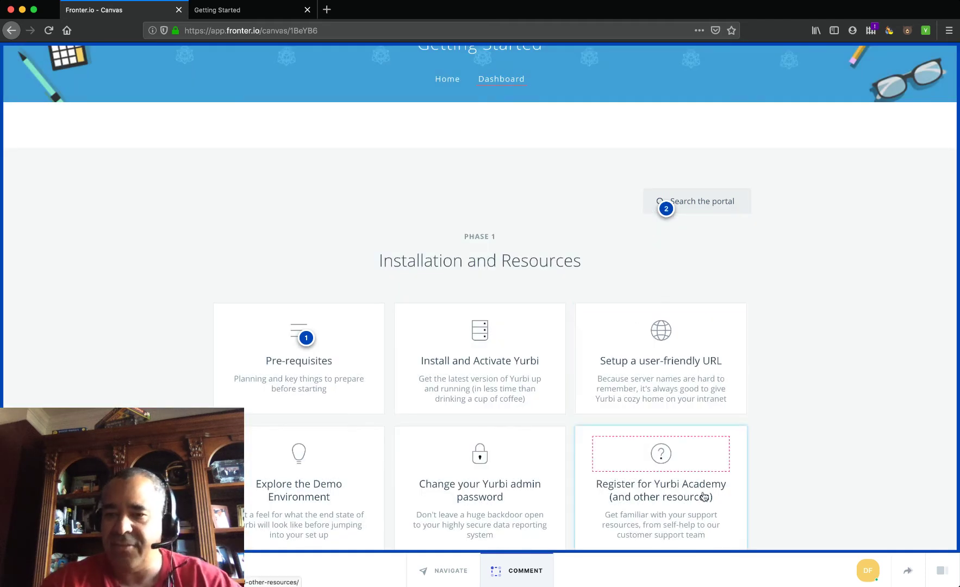
Step: Open the comments sidebar, keeping the Active and All Collaborators filters
{"action": "left_click", "coordinate": [942, 573]}
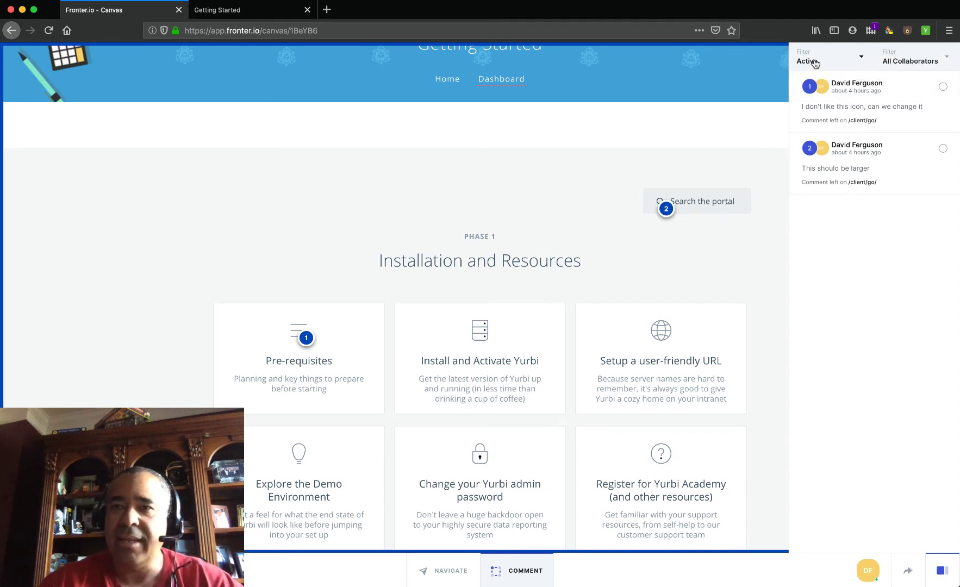
{"action": "left_click", "coordinate": [860, 59]}
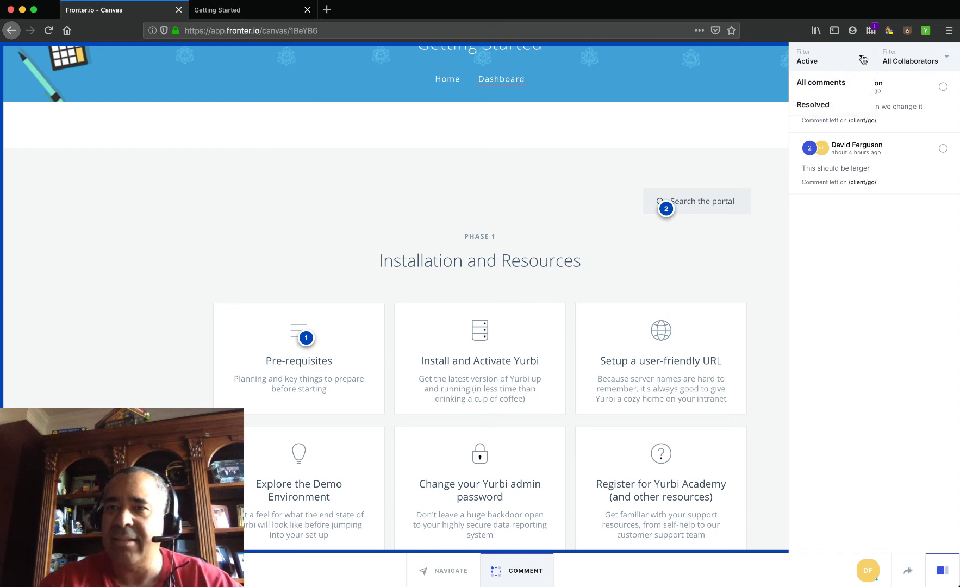
{"action": "left_click", "coordinate": [861, 59]}
{"action": "left_click", "coordinate": [948, 60]}
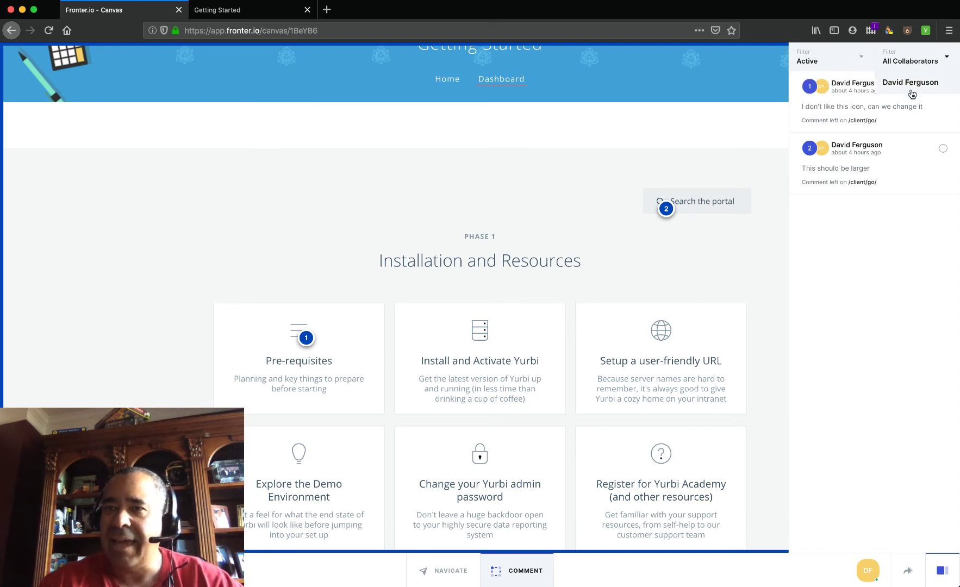
{"action": "left_click", "coordinate": [948, 60]}
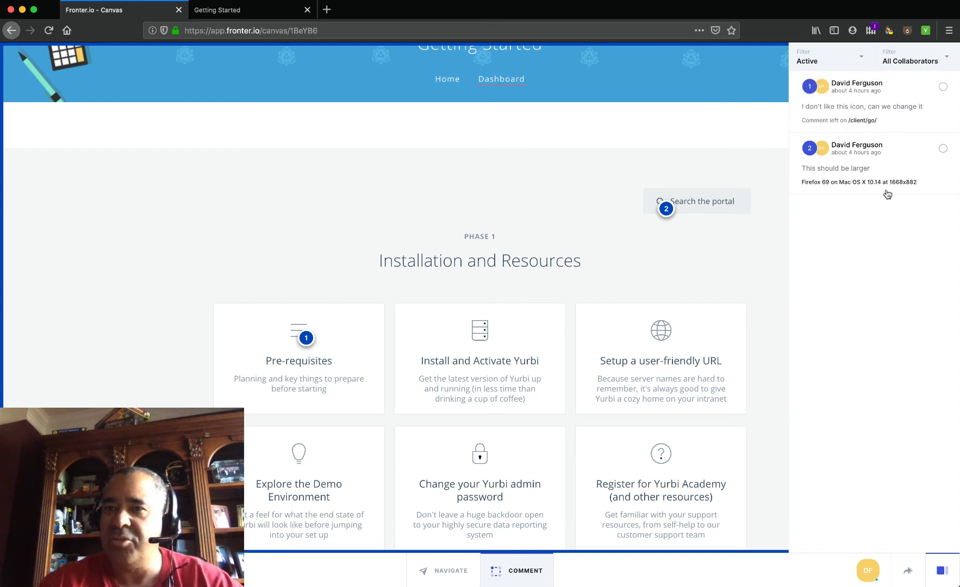
Step: Select comment #1 in the sidebar and post the reply 'thanks'
{"action": "mouse_move", "coordinate": [841, 161]}
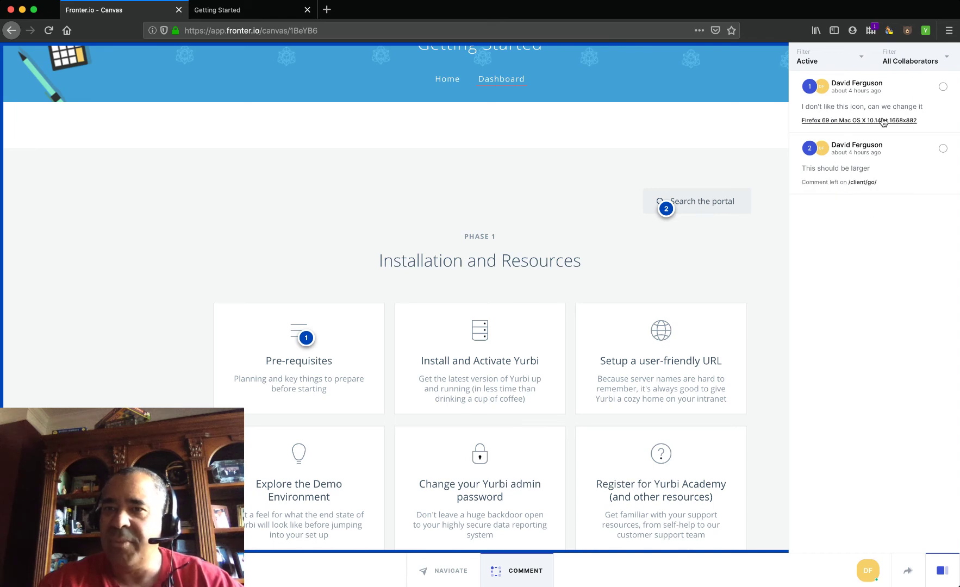
{"action": "left_click", "coordinate": [865, 103]}
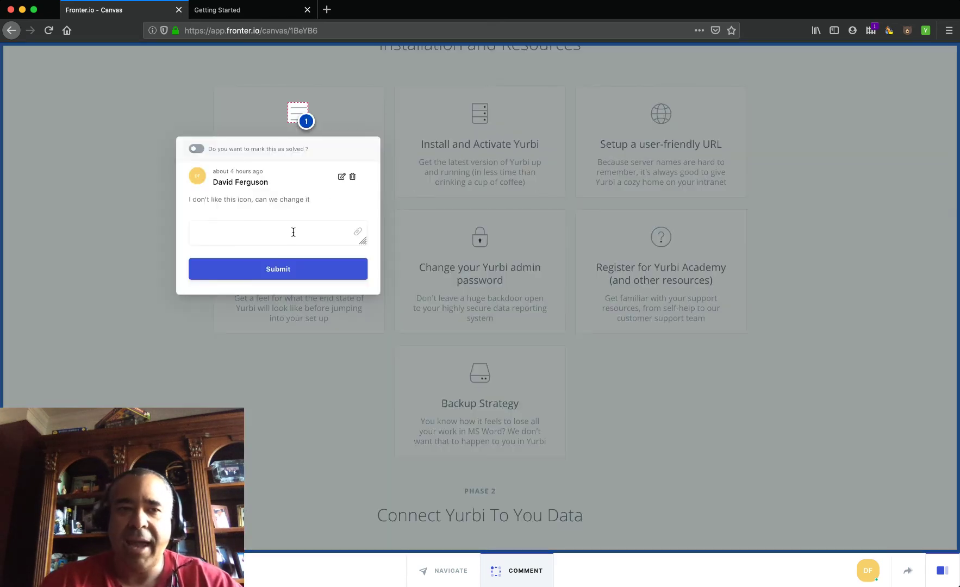
{"action": "type", "text": "thanks"}
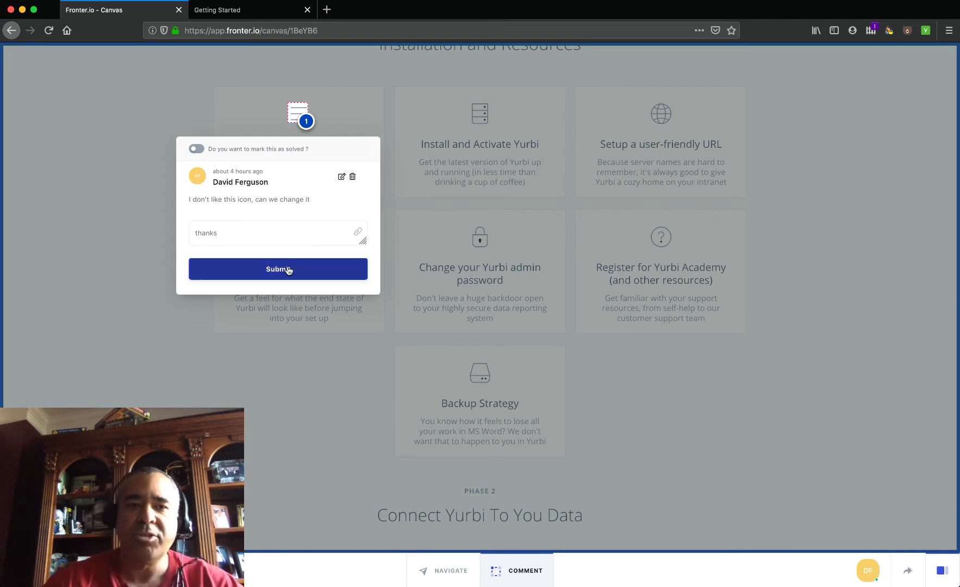
{"action": "left_click", "coordinate": [288, 270]}
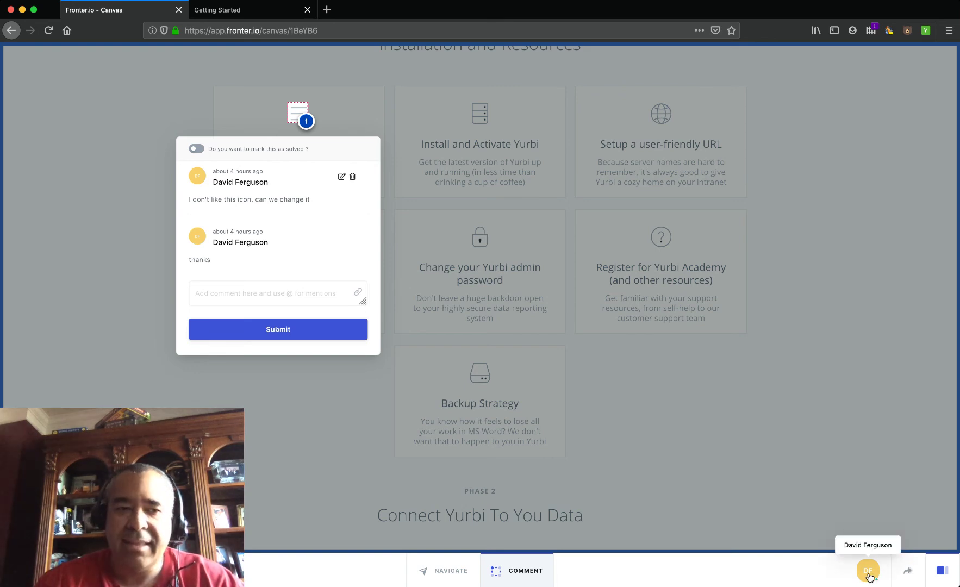
Step: Copy the canvas's private guest link from the LINK share tab, with a new browser tab ready
{"action": "left_click", "coordinate": [907, 571]}
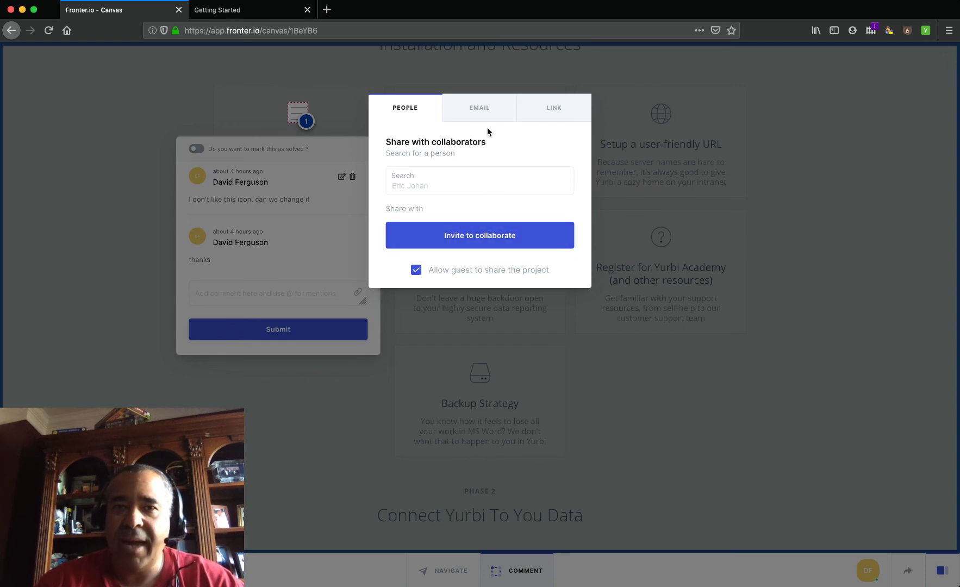
{"action": "left_click", "coordinate": [481, 112]}
{"action": "left_click", "coordinate": [554, 115]}
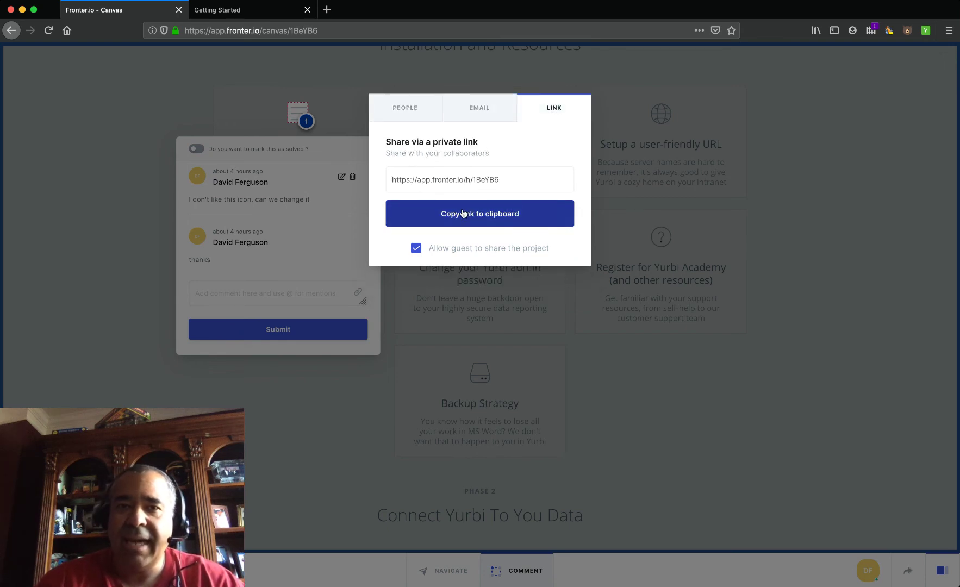
{"action": "left_click", "coordinate": [479, 217]}
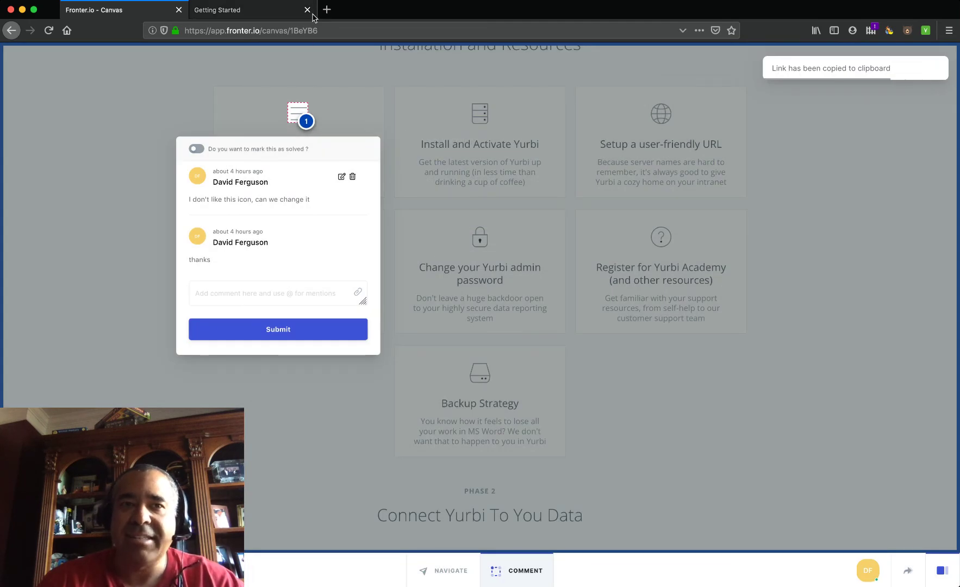
{"action": "left_click", "coordinate": [327, 9]}
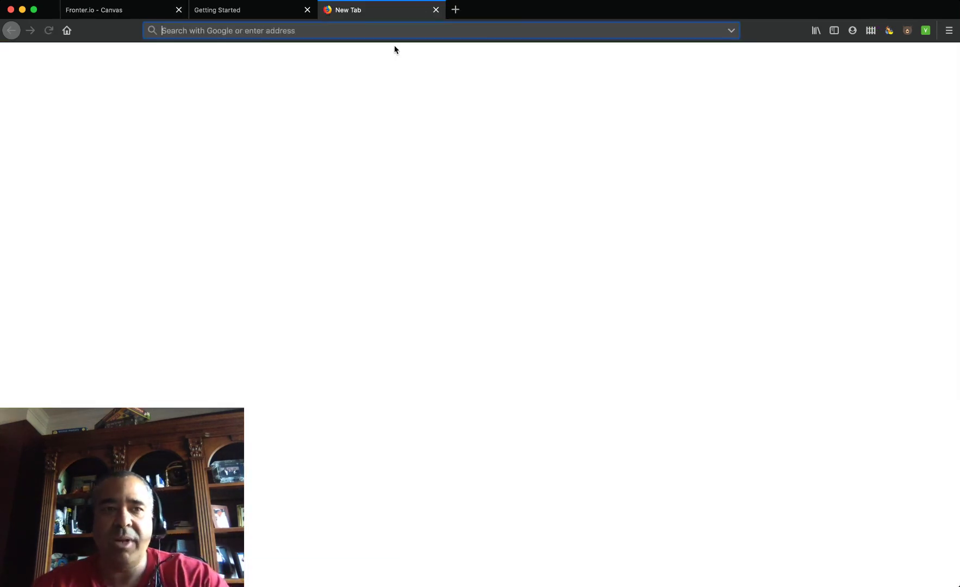
Step: Load the pasted guest link in the new tab and switch the canvas to NAVIGATE mode
{"action": "key", "text": "super+v"}
{"action": "key", "text": "Return"}
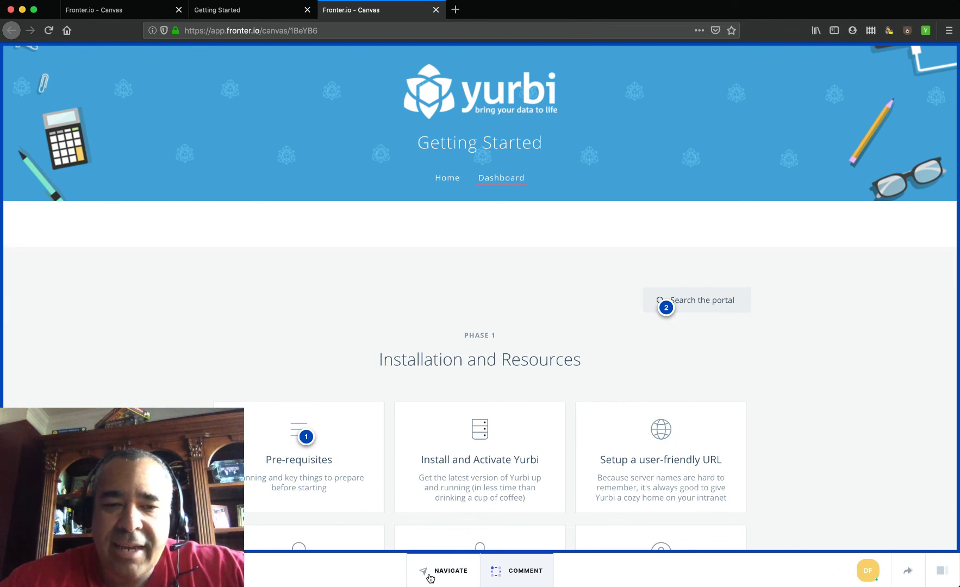
{"action": "left_click", "coordinate": [430, 576]}
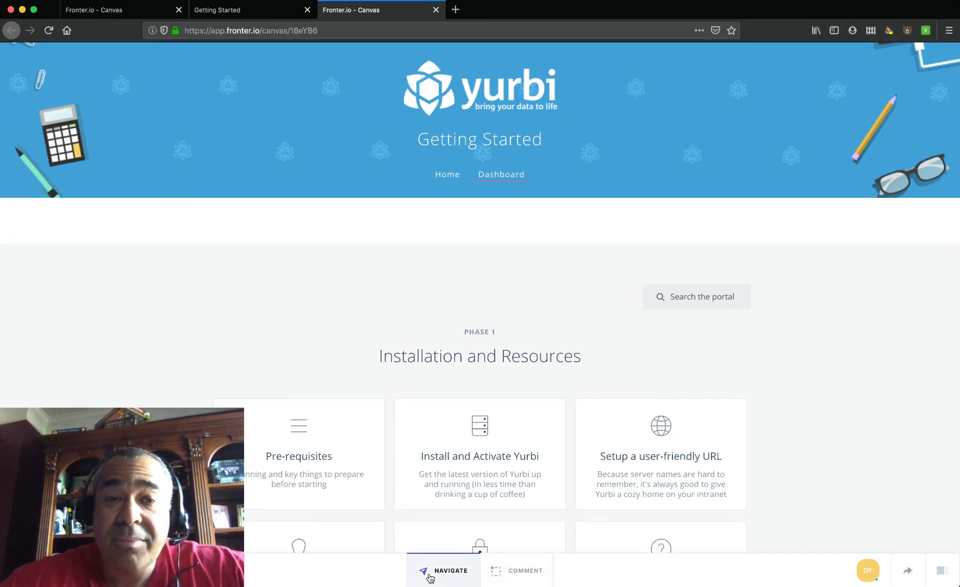